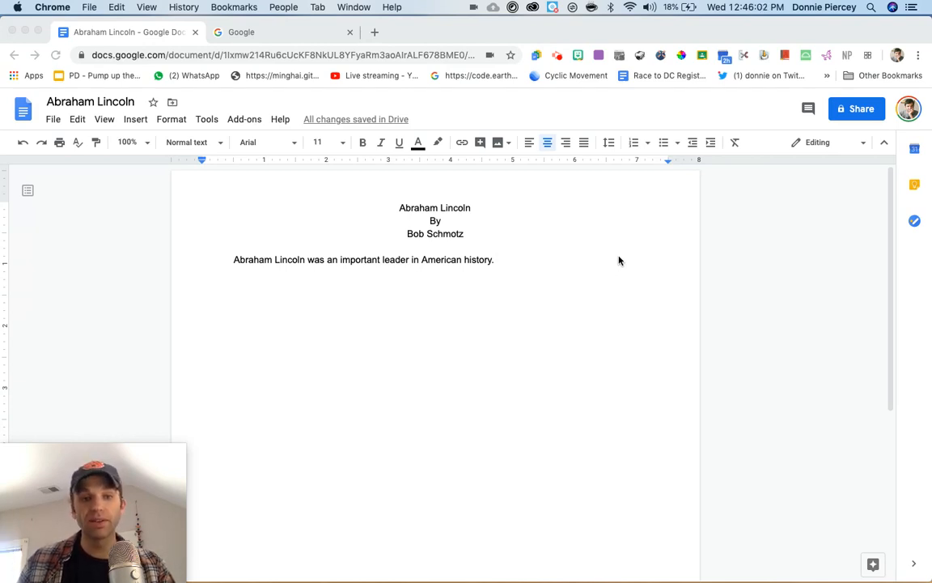
# Step: Search Google for "abraham lincoln" in the other browser tab, look through the results, and close that tab
pyautogui.click(279, 30)
pyautogui.click(366, 280)
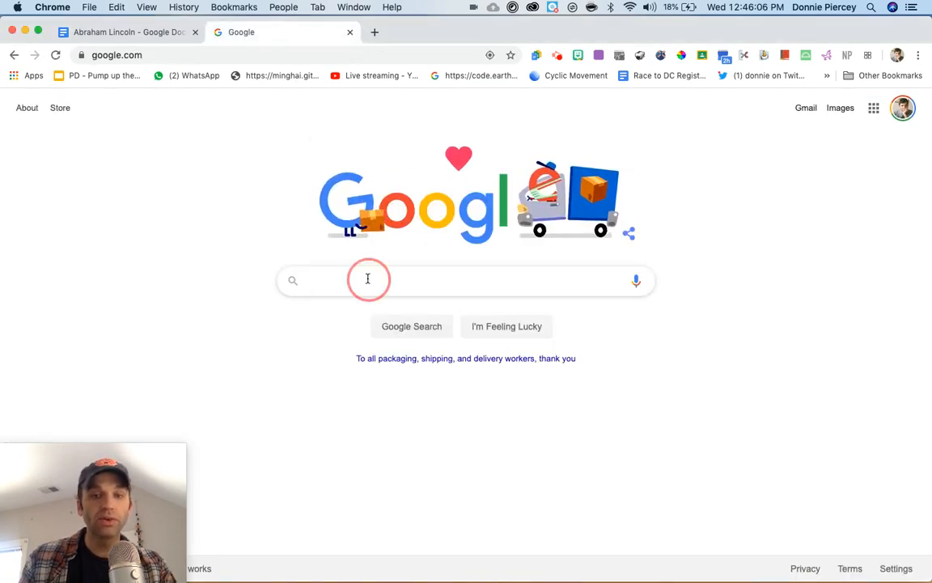
pyautogui.write('abraham lincoln')
pyautogui.press('Return')
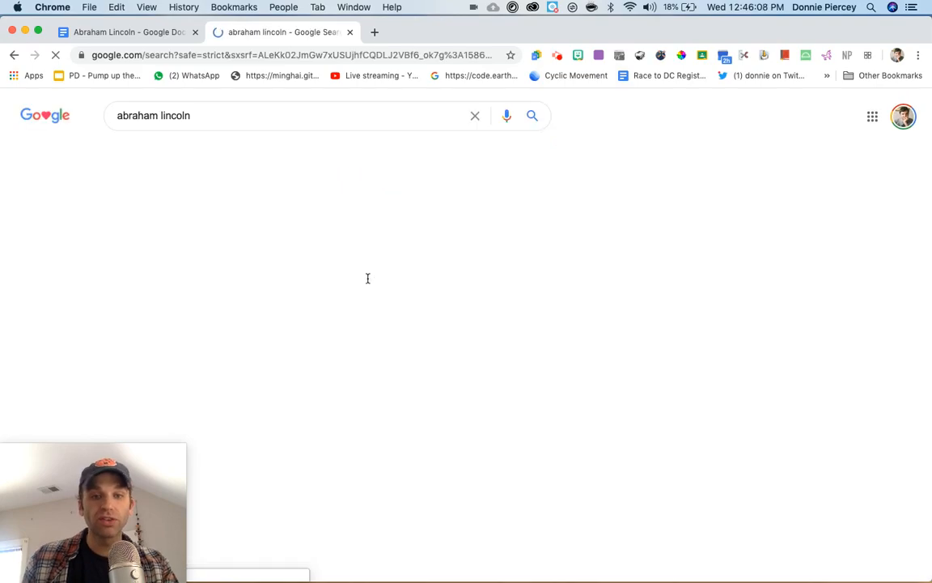
pyautogui.scroll(-5, 220, 501)
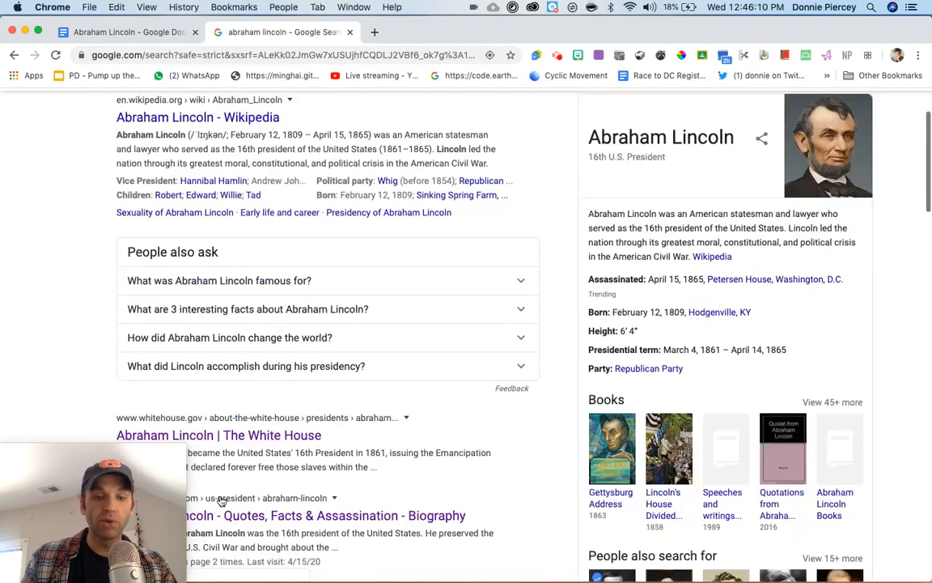
pyautogui.scroll(-5, 220, 500)
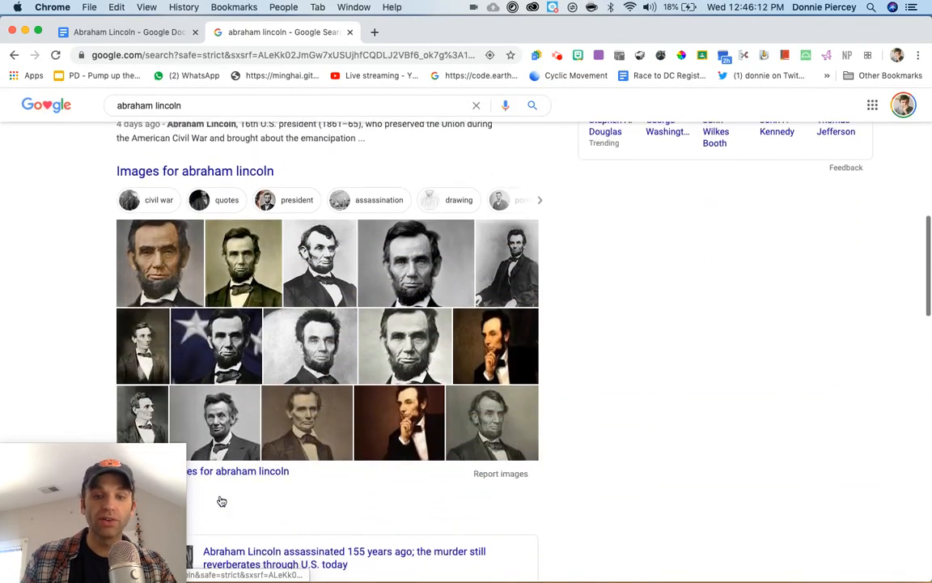
pyautogui.scroll(-4, 220, 501)
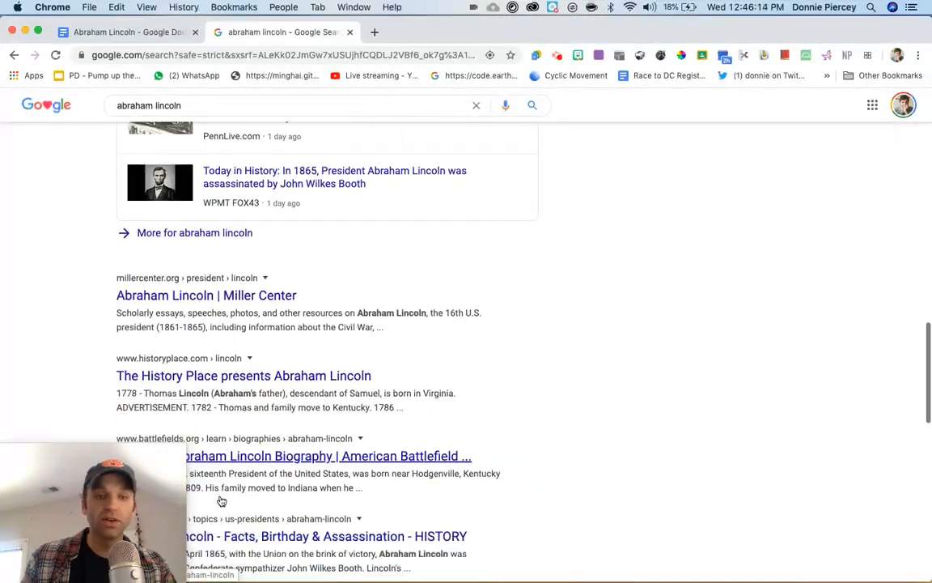
pyautogui.click(350, 33)
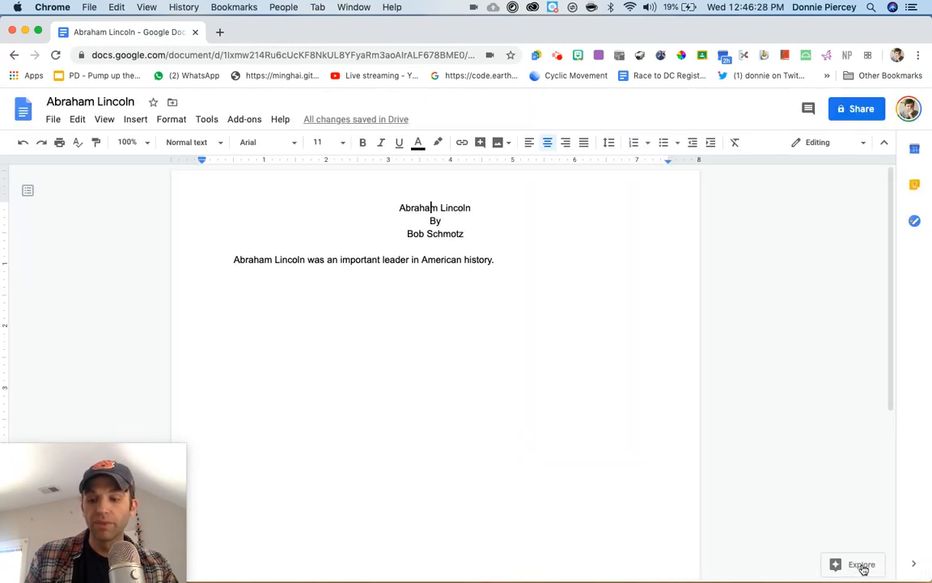
# Step: Open Explore in the Abraham Lincoln document and search it for "abraham lincoln"
pyautogui.click(862, 565)
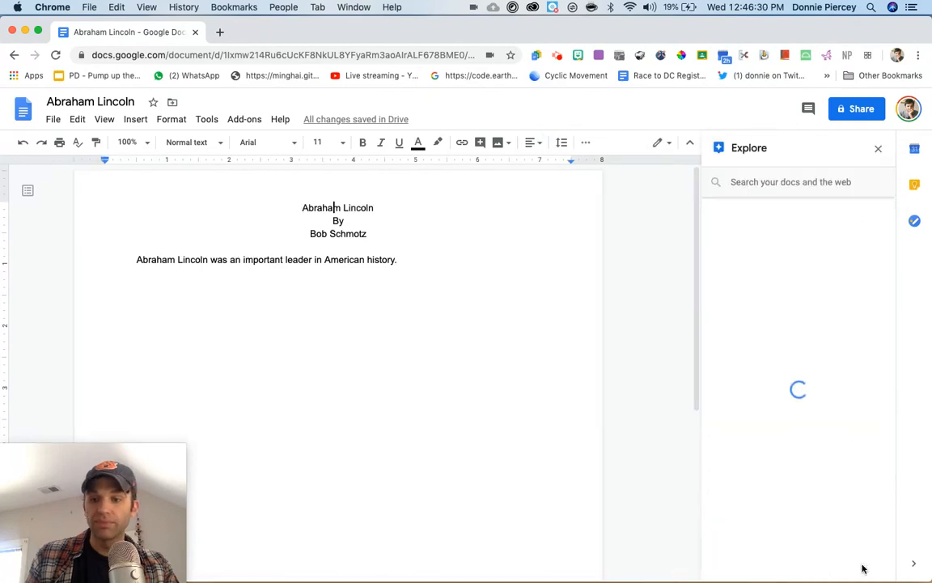
pyautogui.click(735, 181)
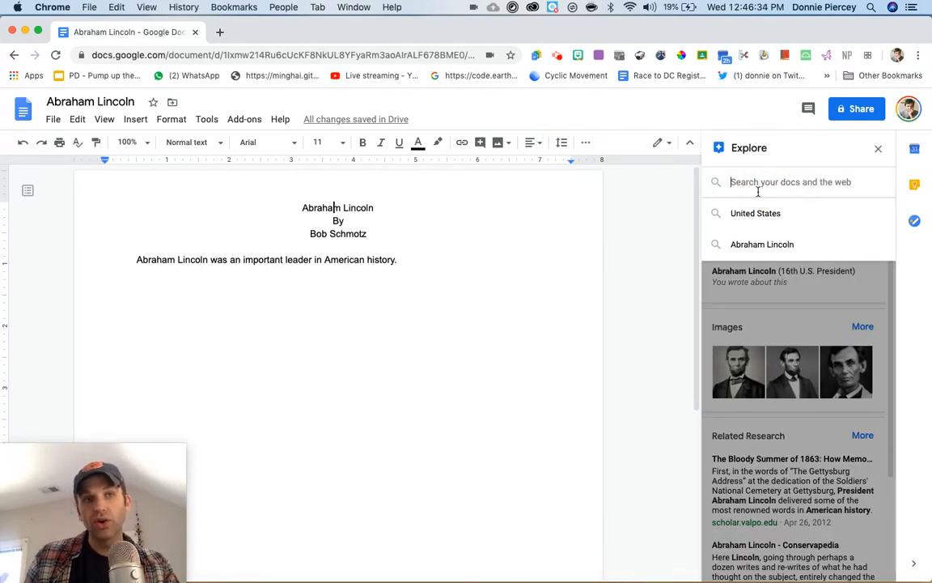
pyautogui.write('abraham lincoln')
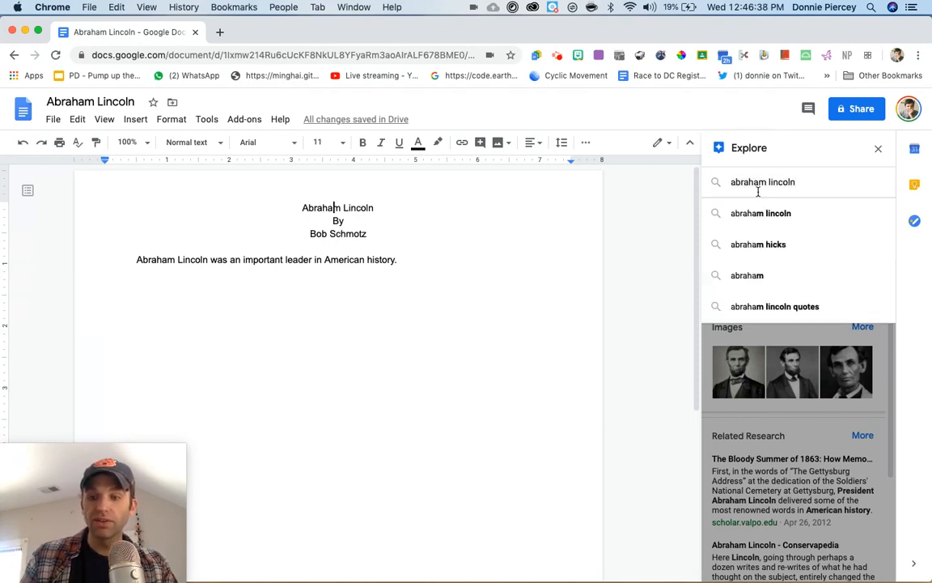
pyautogui.click(783, 213)
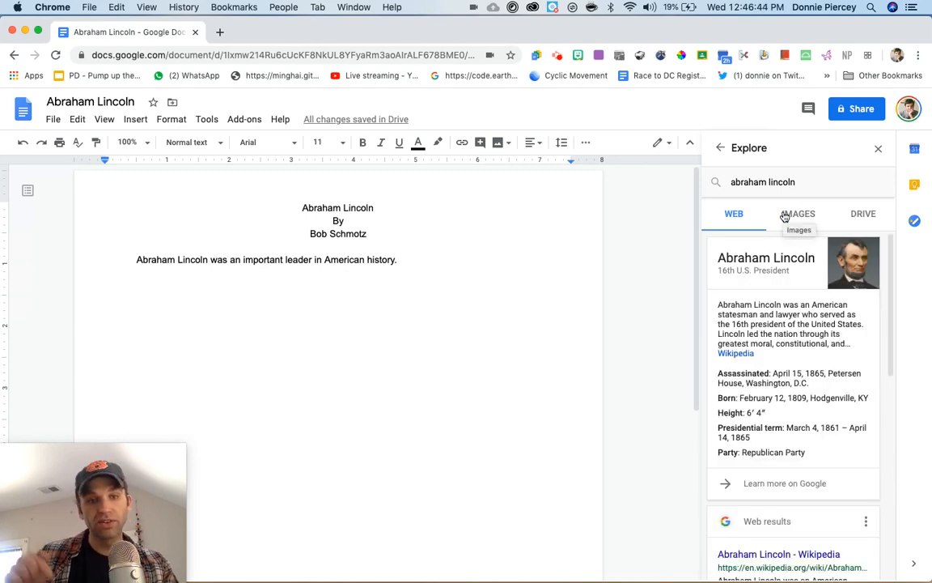
# Step: Examine the Explore web results for Abraham Lincoln, including the citation option on the Wikipedia and White House entries
pyautogui.scroll(-5, 792, 356)
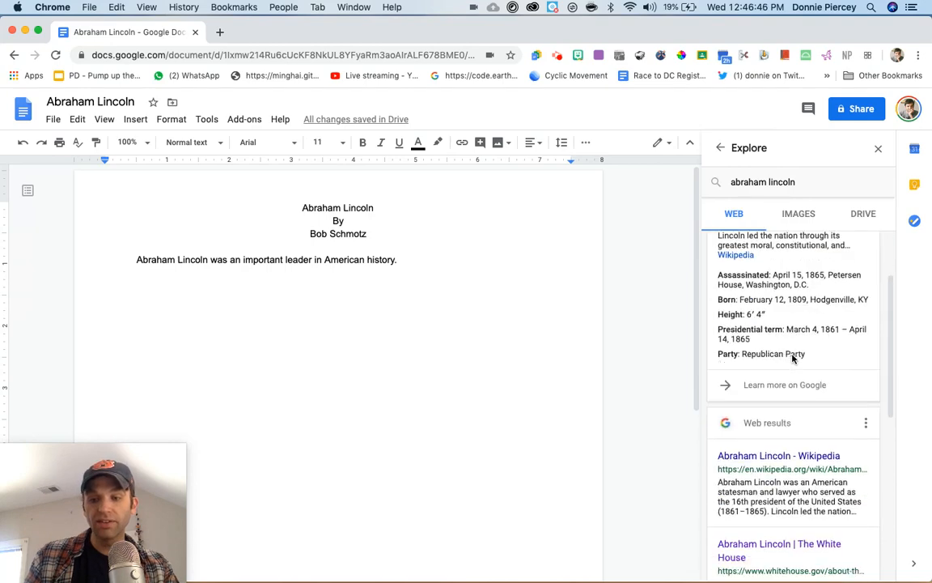
pyautogui.scroll(-1, 794, 356)
pyautogui.scroll(1, 793, 356)
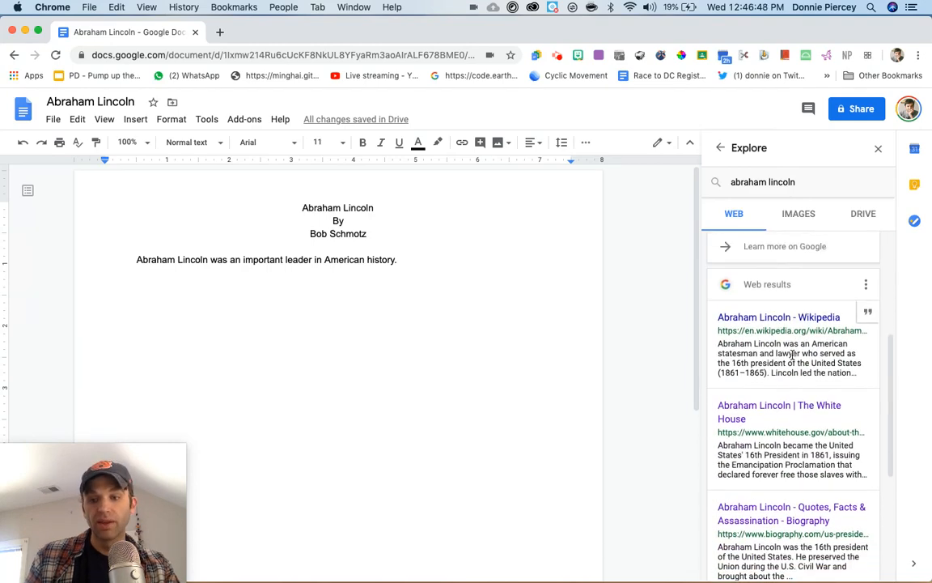
pyautogui.scroll(5, 839, 341)
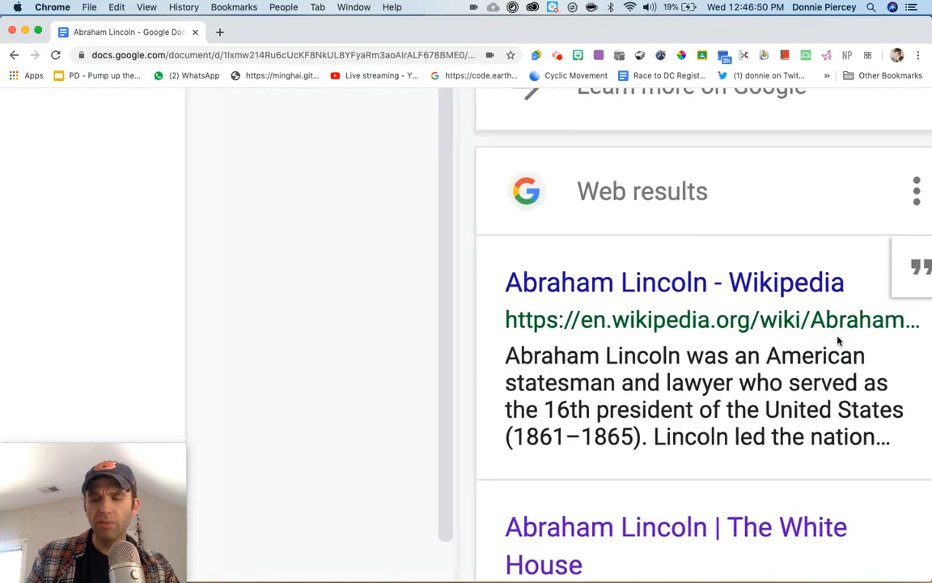
pyautogui.scroll(-5, 839, 341)
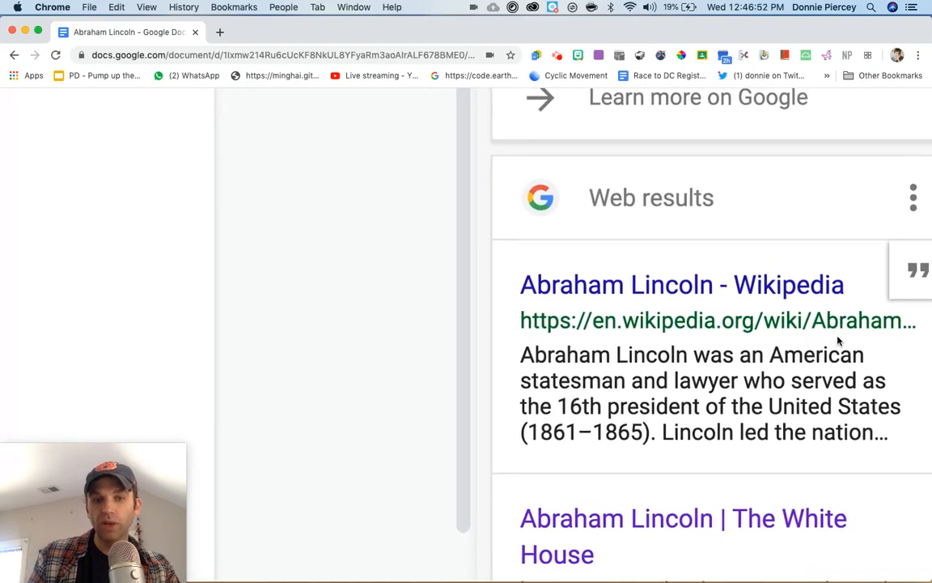
pyautogui.scroll(-5, 838, 340)
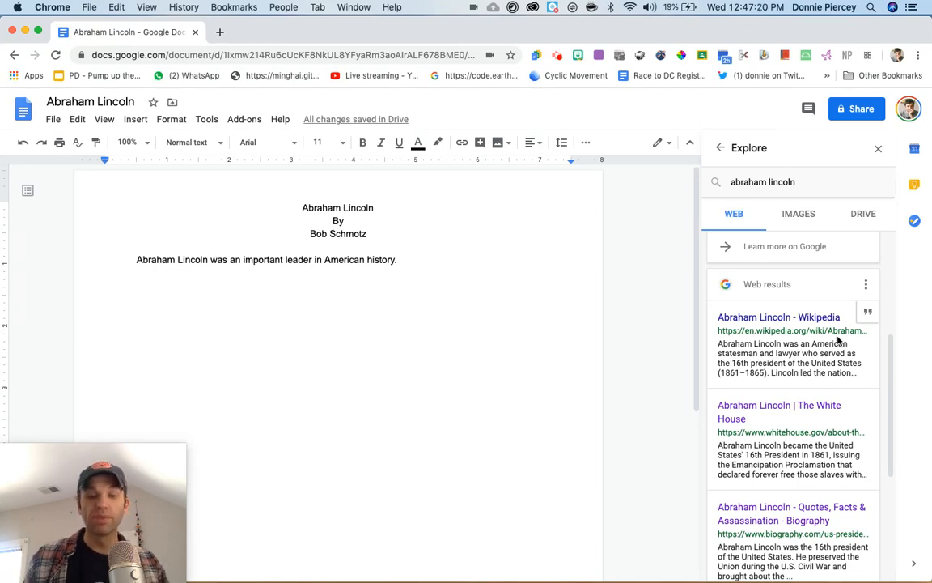
pyautogui.scroll(-2, 850, 343)
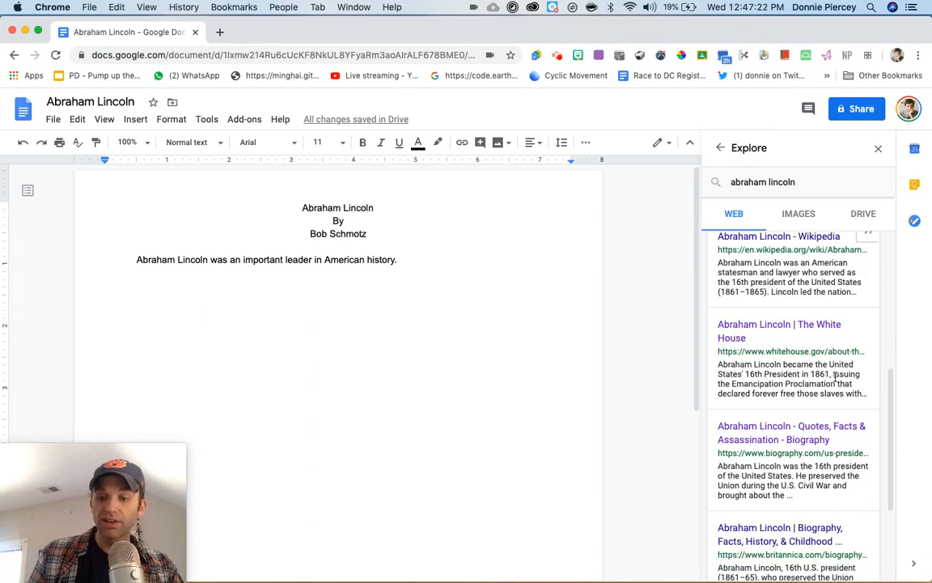
pyautogui.scroll(5, 875, 334)
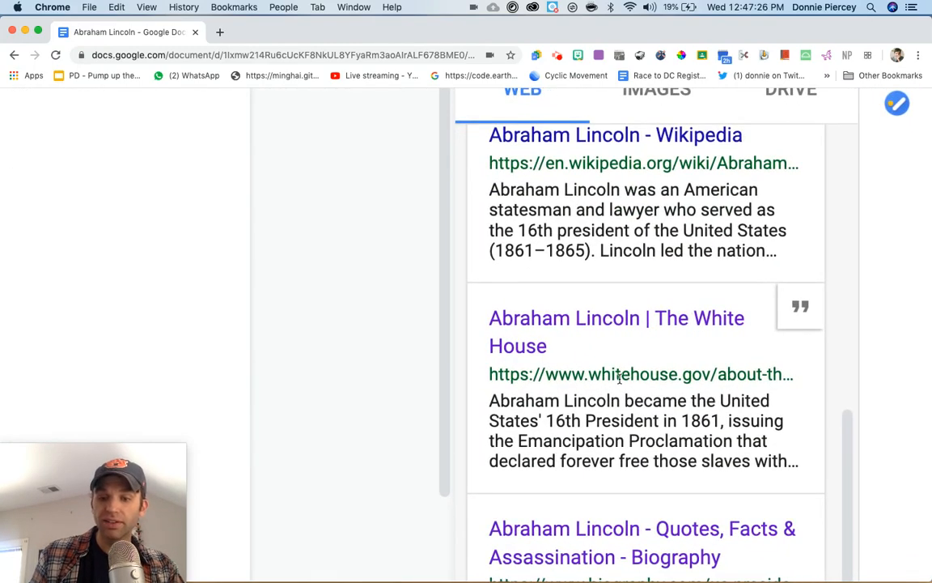
pyautogui.scroll(-5, 620, 378)
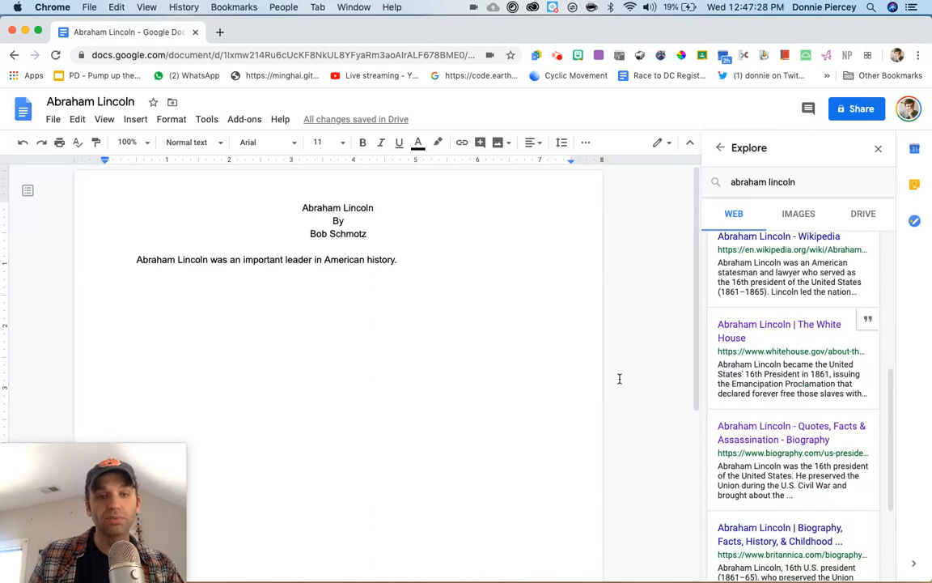
# Step: Open the White House page on Abraham Lincoln and highlight "16th President in 1861" in its introduction
pyautogui.click(749, 328)
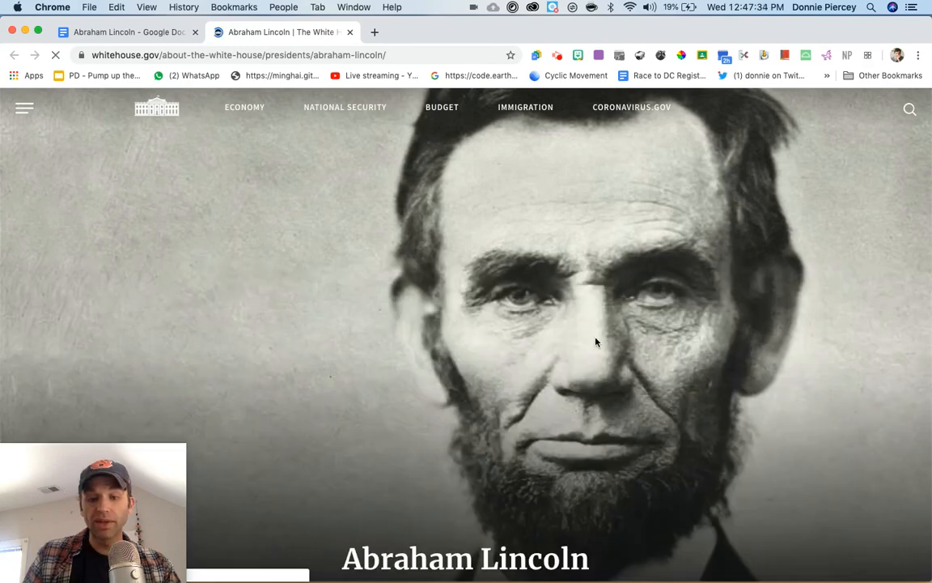
pyautogui.scroll(-1, 522, 354)
pyautogui.scroll(-6, 522, 355)
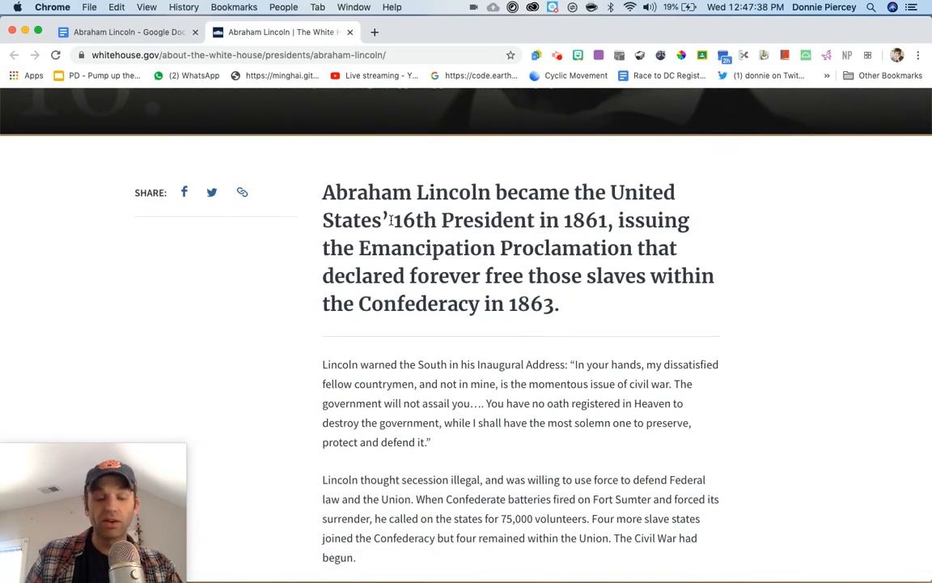
pyautogui.moveTo(394, 219); pyautogui.dragTo(607, 220)
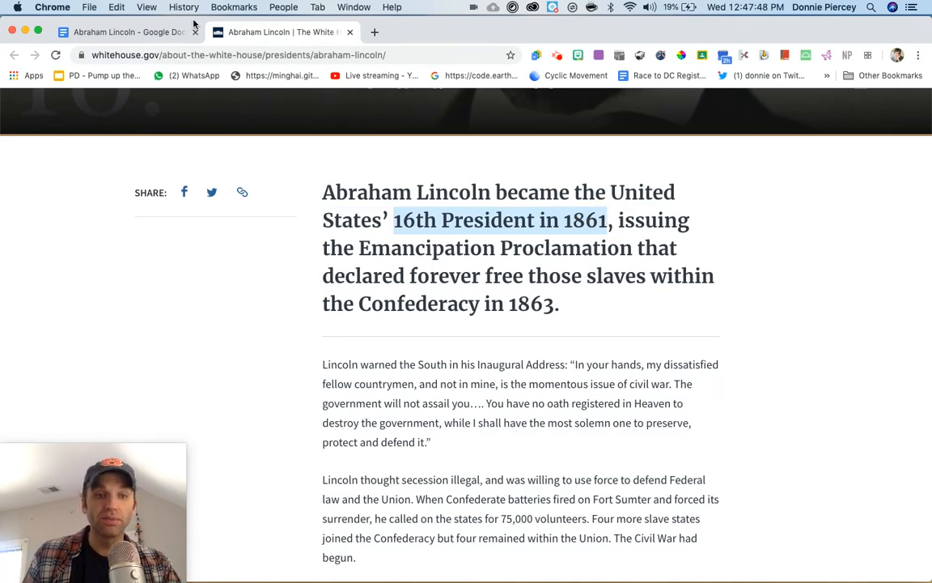
# Step: In the Abraham Lincoln document, add "Abraham Lincoln became the 16th President of the United States in 1861." after the opening sentence
pyautogui.click(148, 33)
pyautogui.click(422, 261)
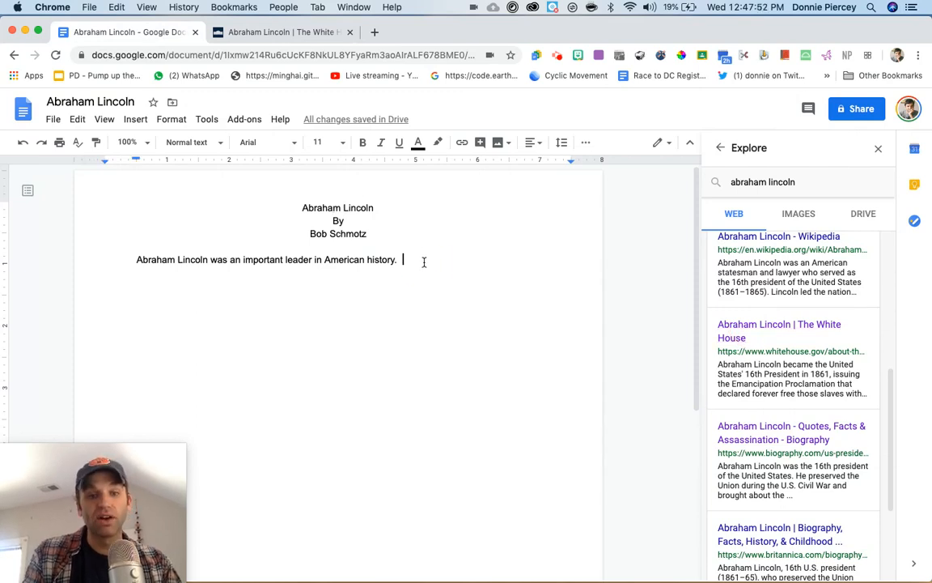
pyautogui.write('Abraham Lincol')
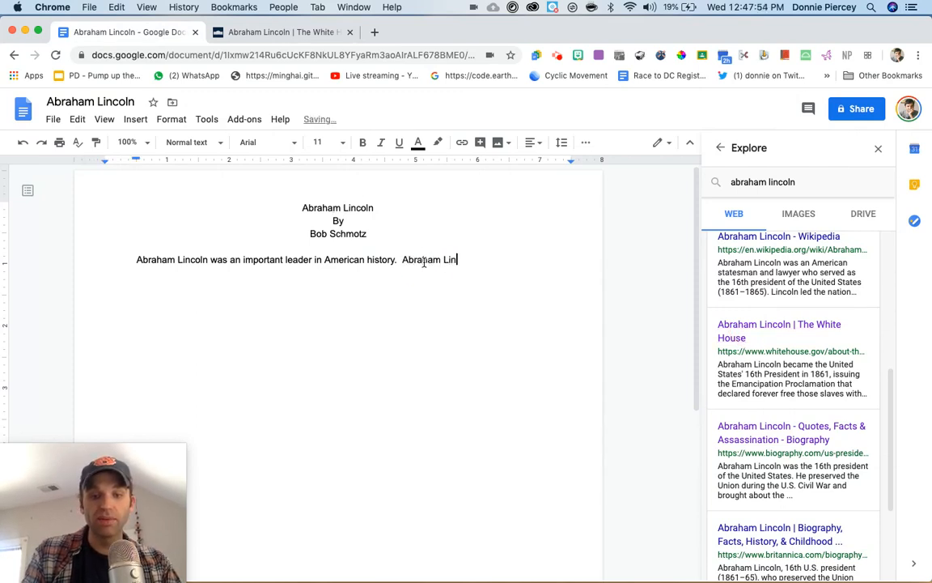
pyautogui.write('n became the 1')
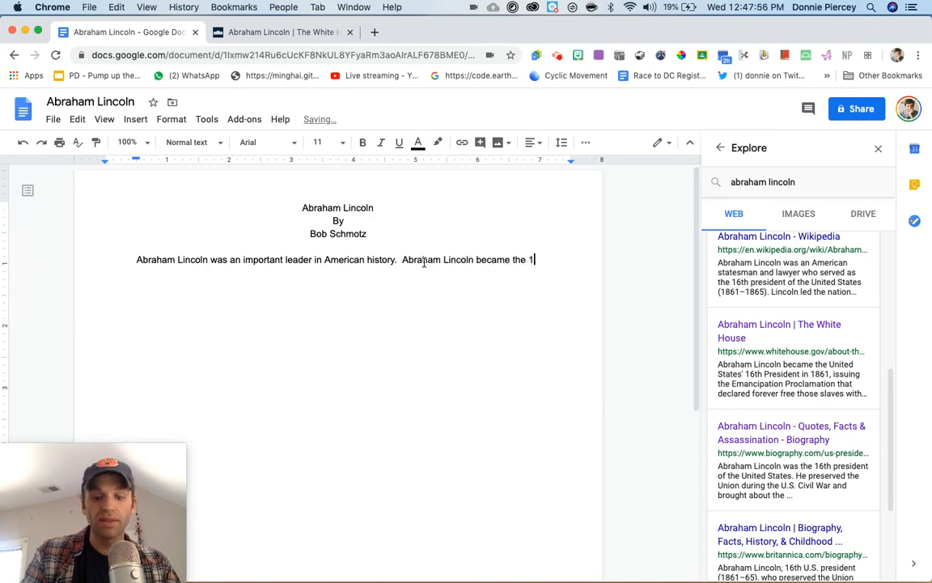
pyautogui.write('6th pres')
pyautogui.press('BackSpace')
pyautogui.press('BackSpace')
pyautogui.press('BackSpace')
pyautogui.press('BackSpace')
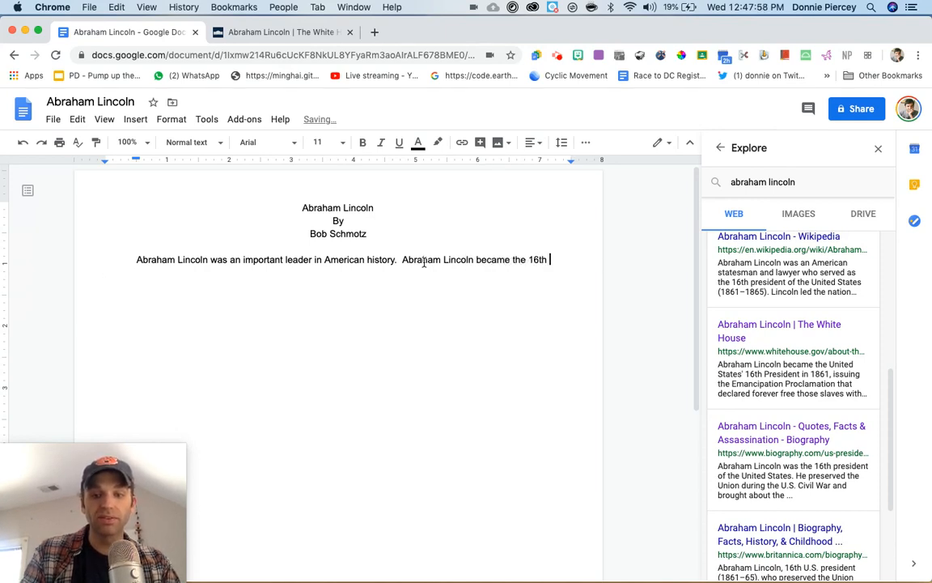
pyautogui.write('President of ')
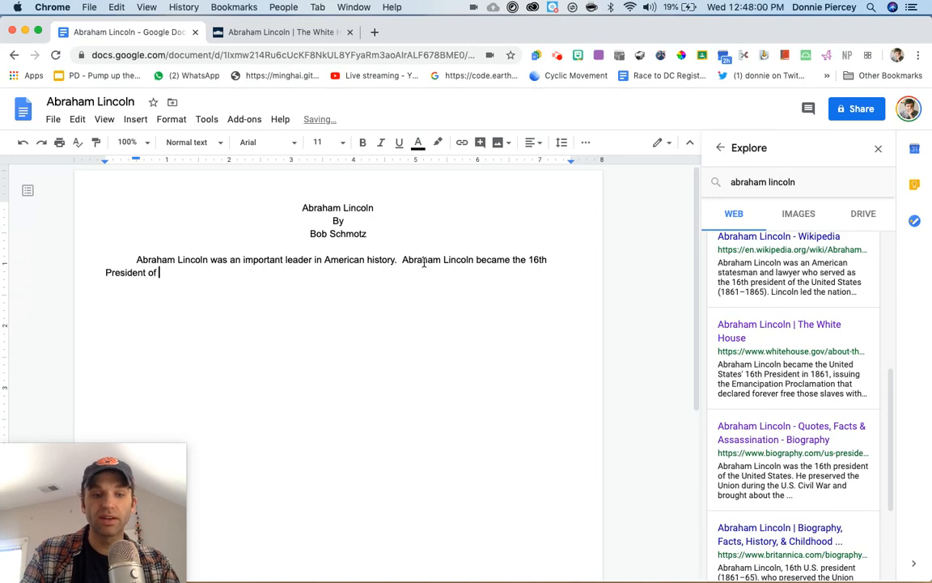
pyautogui.write('the United States i')
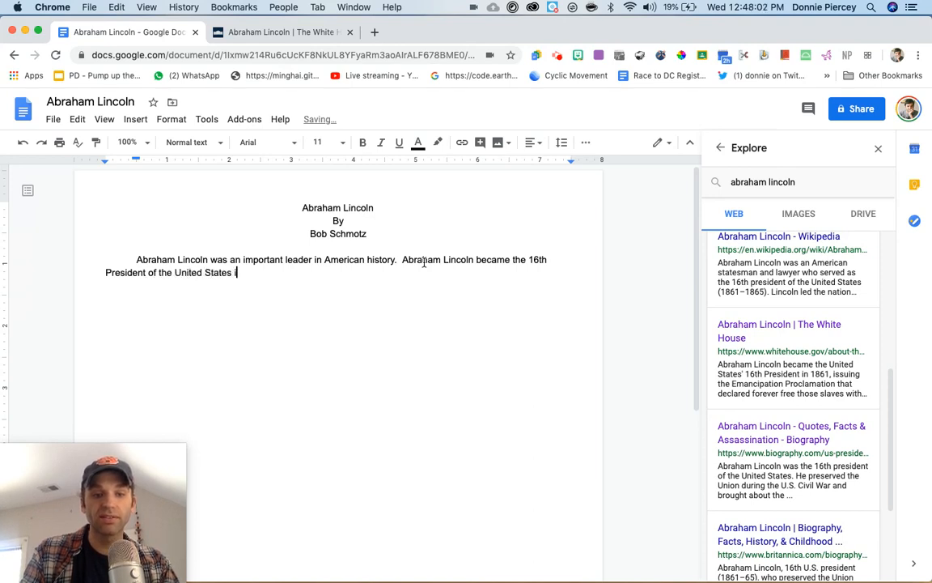
pyautogui.write('n 1861.')
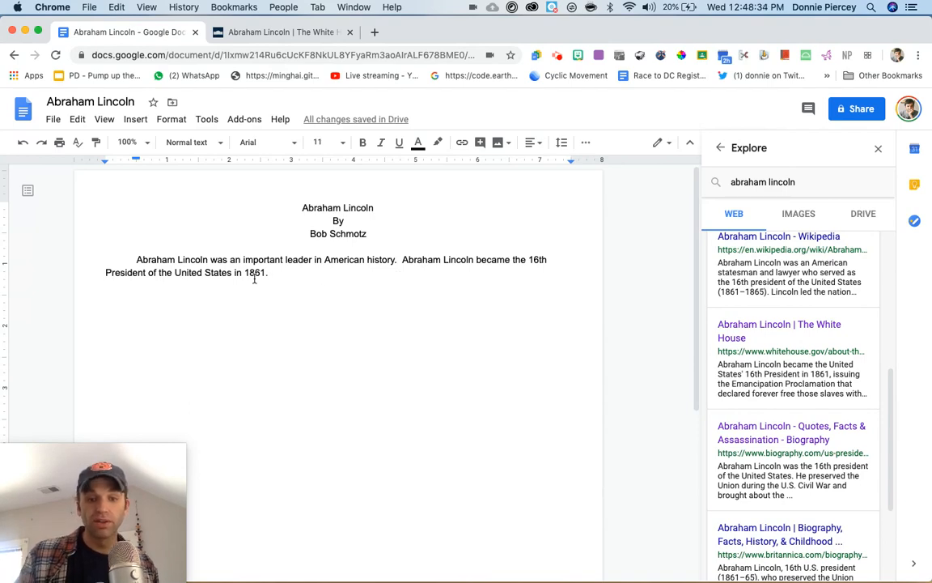
# Step: Cite the White House result as a footnote at the end of the 1861 sentence and inspect the footnote marker
pyautogui.scroll(5, 266, 272)
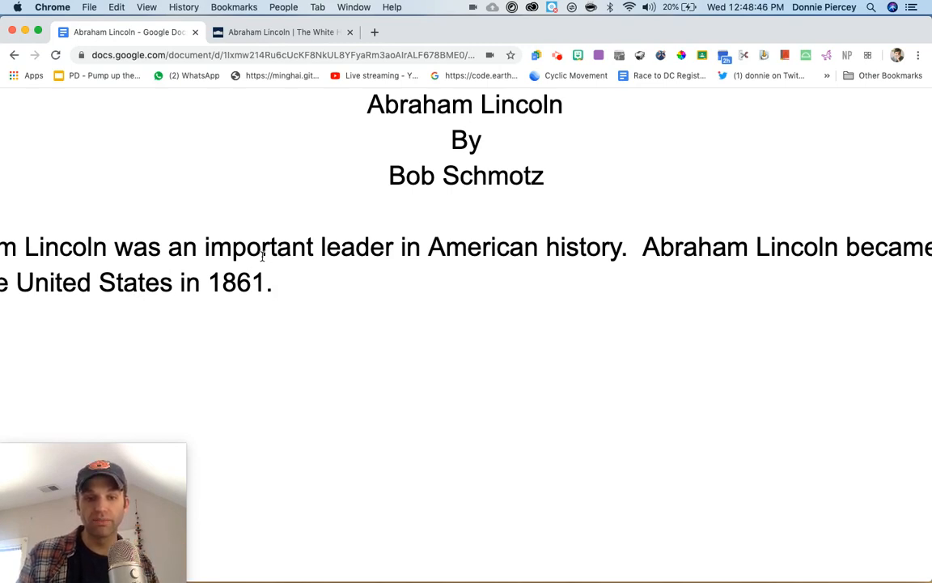
pyautogui.scroll(-3, 262, 254)
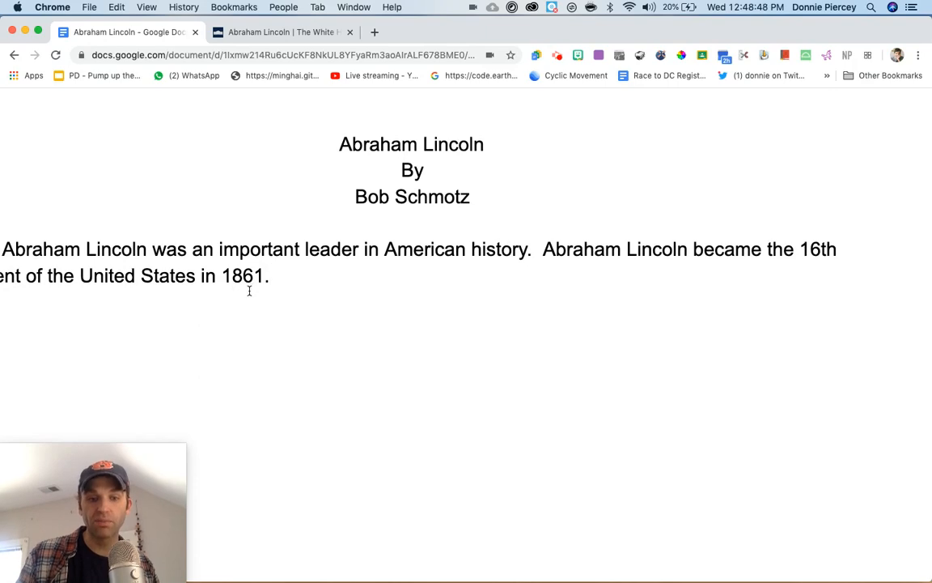
pyautogui.scroll(-3, 251, 289)
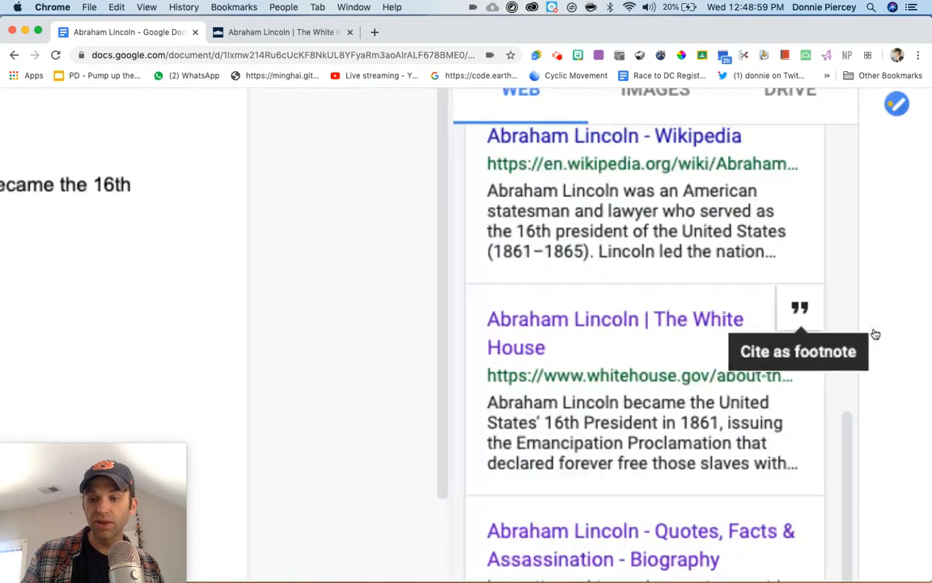
pyautogui.scroll(4, 876, 334)
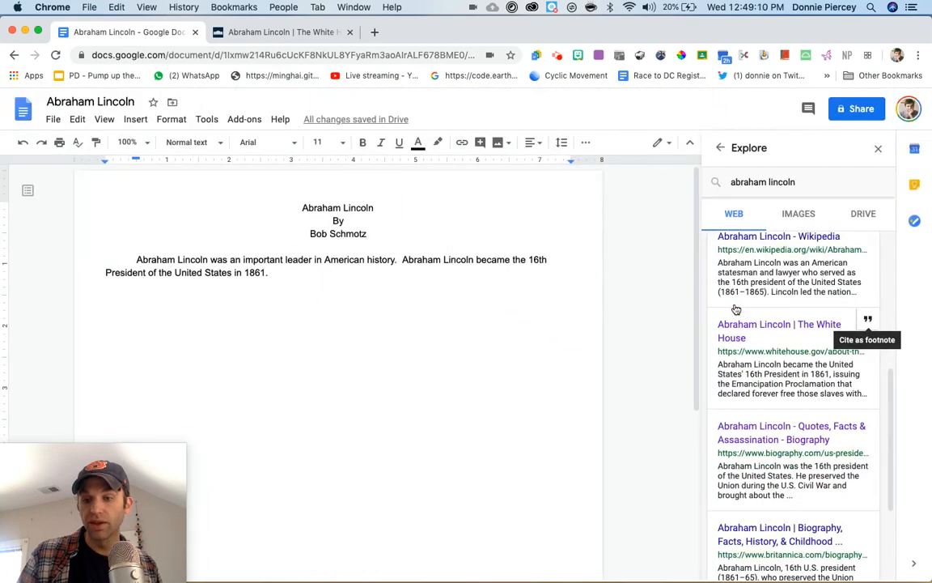
pyautogui.click(867, 323)
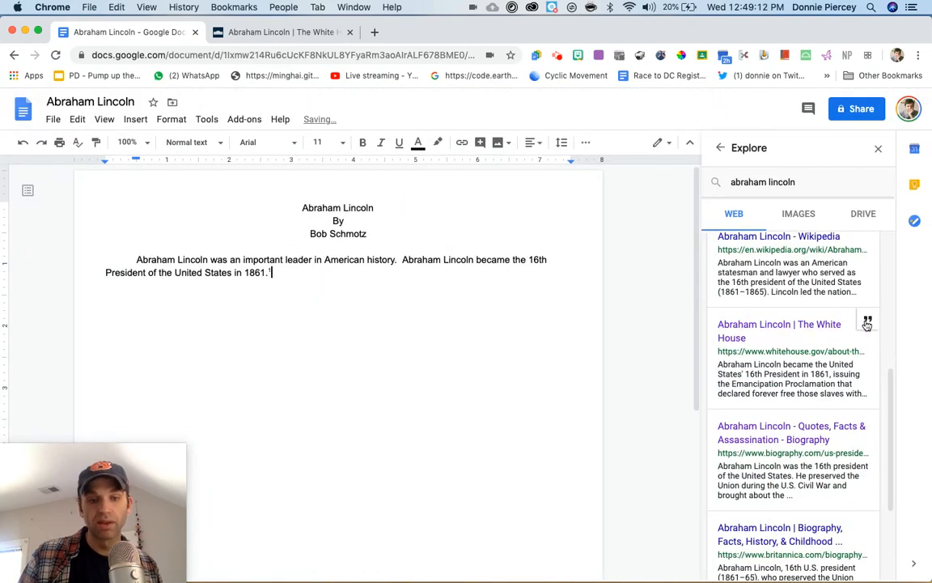
pyautogui.scroll(5, 278, 281)
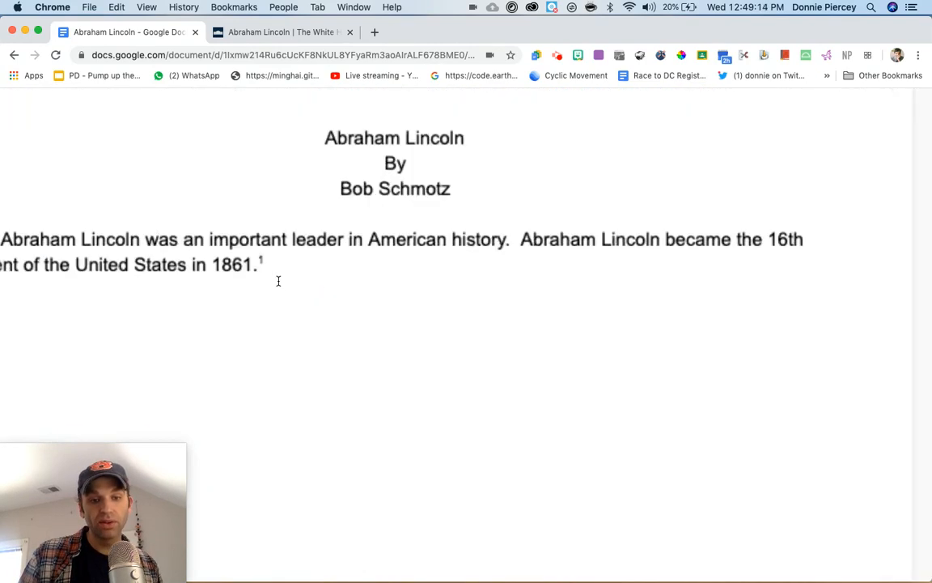
pyautogui.scroll(-5, 277, 281)
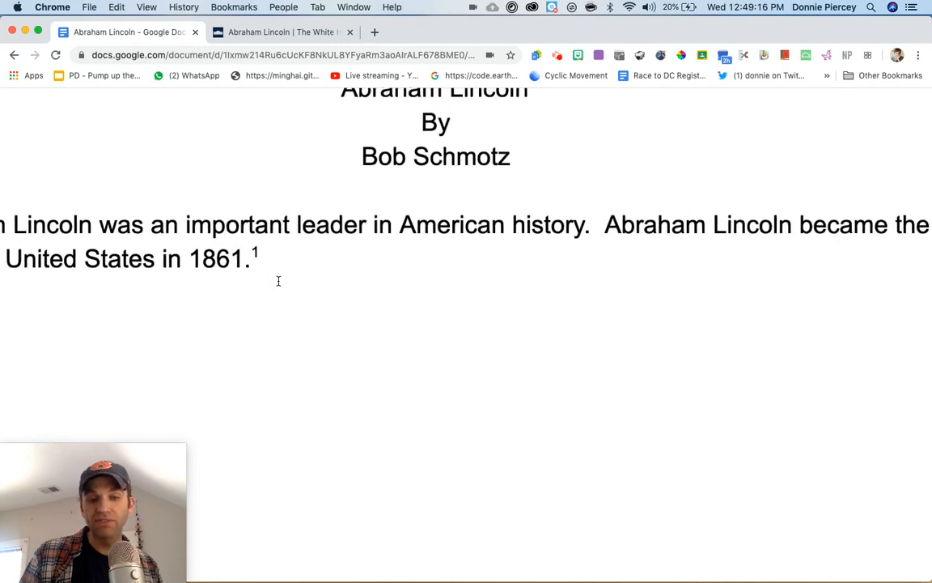
# Step: Review the White House citation in the footnote at the end of the page and open its linked web address
pyautogui.scroll(-2, 277, 280)
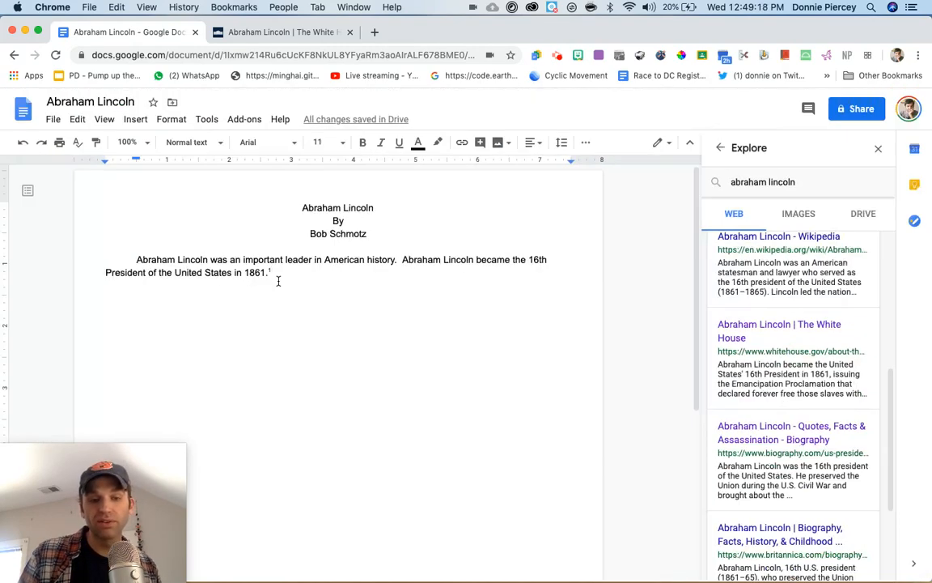
pyautogui.scroll(-3, 287, 451)
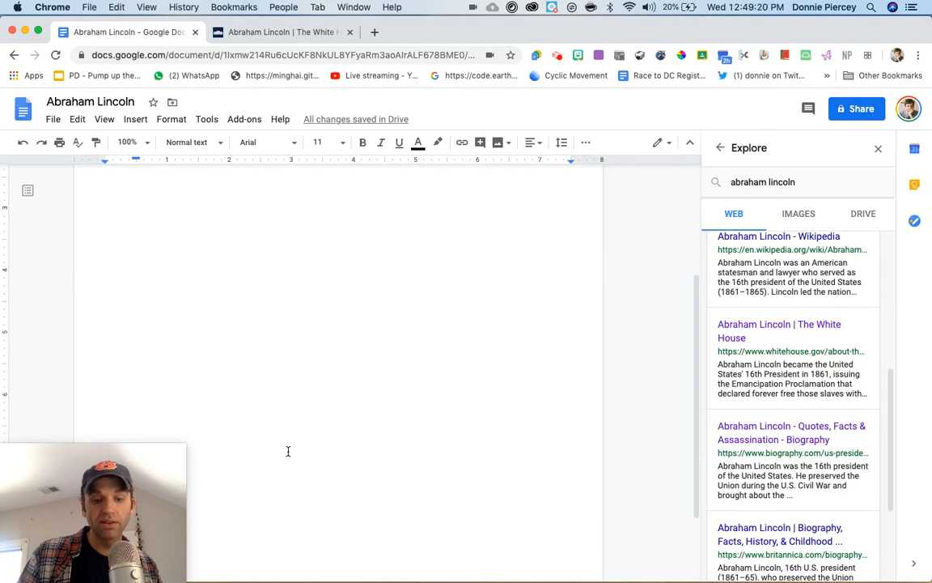
pyautogui.scroll(-3, 287, 451)
pyautogui.moveTo(92, 511); pyautogui.dragTo(89, 406)
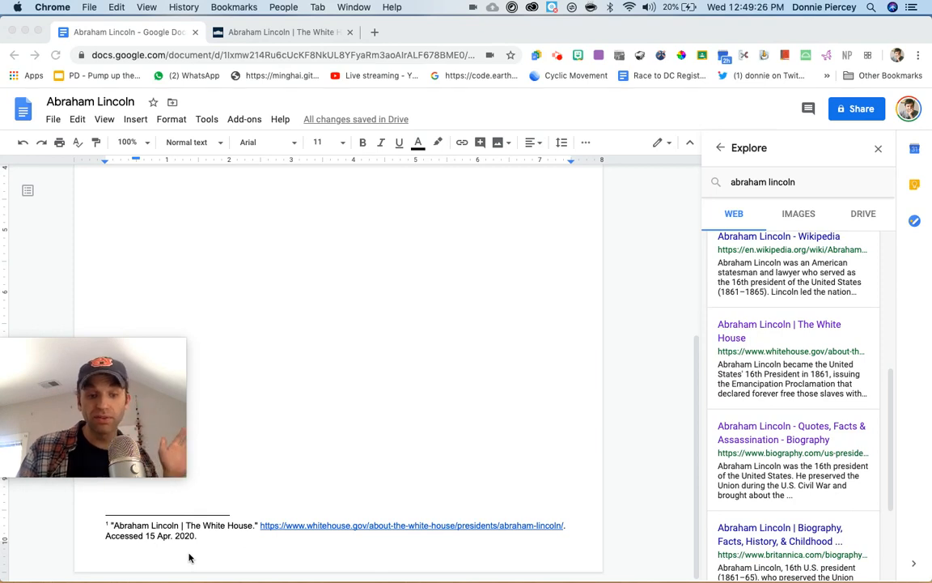
pyautogui.click(312, 527)
pyautogui.doubleClick(314, 526)
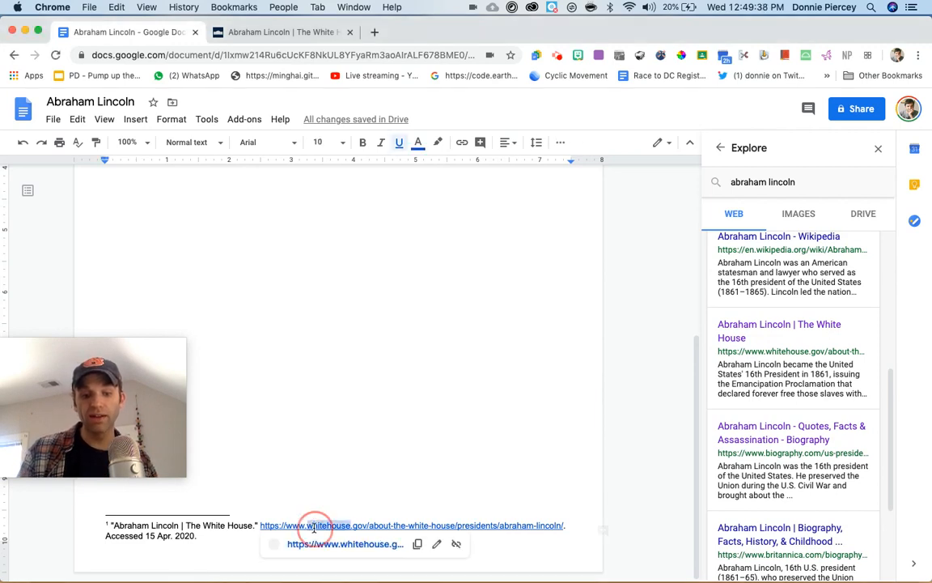
pyautogui.click(323, 544)
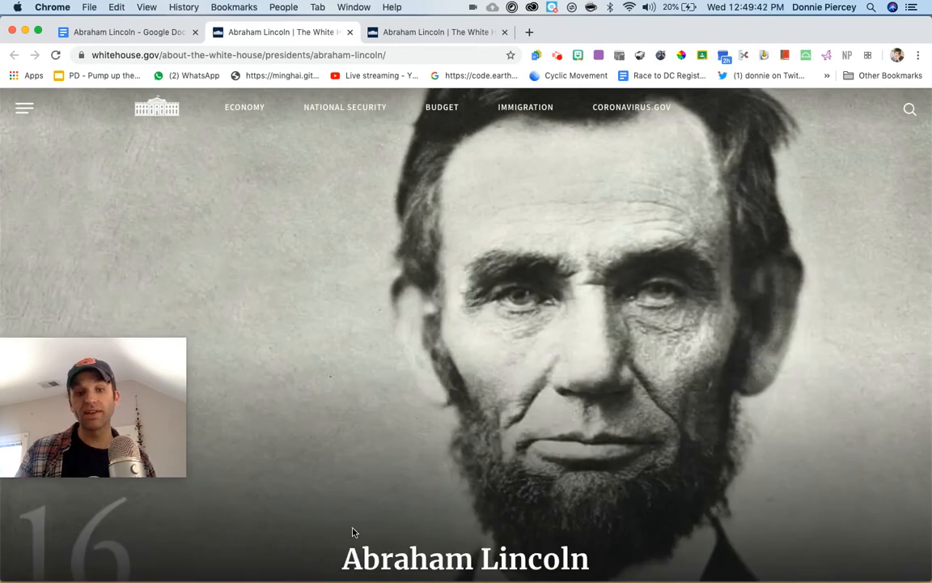
# Step: On the linked White House page, locate the introduction and highlight "16th President in 1861," as the source of the cited fact
pyautogui.scroll(-5, 483, 461)
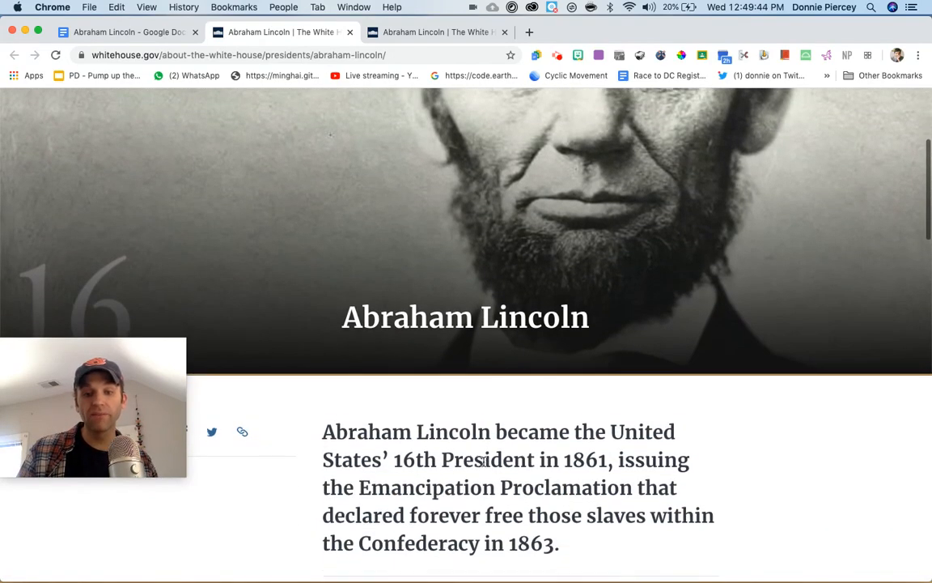
pyautogui.scroll(-1, 483, 461)
pyautogui.scroll(-1, 483, 462)
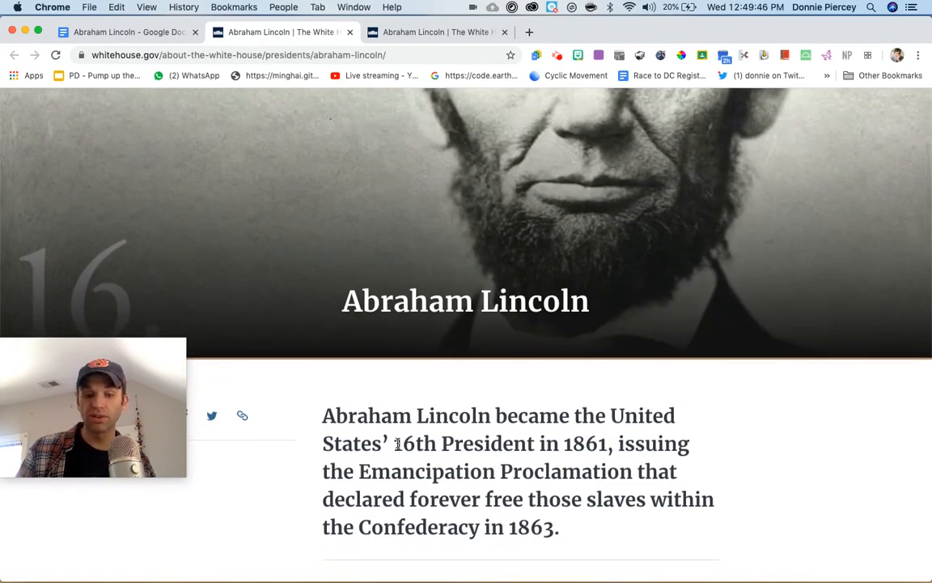
pyautogui.moveTo(395, 443); pyautogui.dragTo(600, 441)
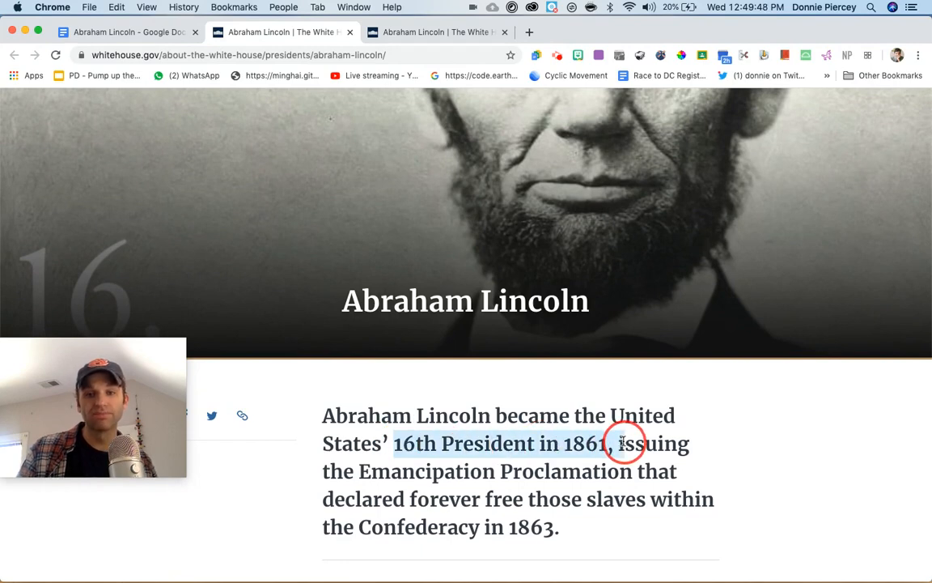